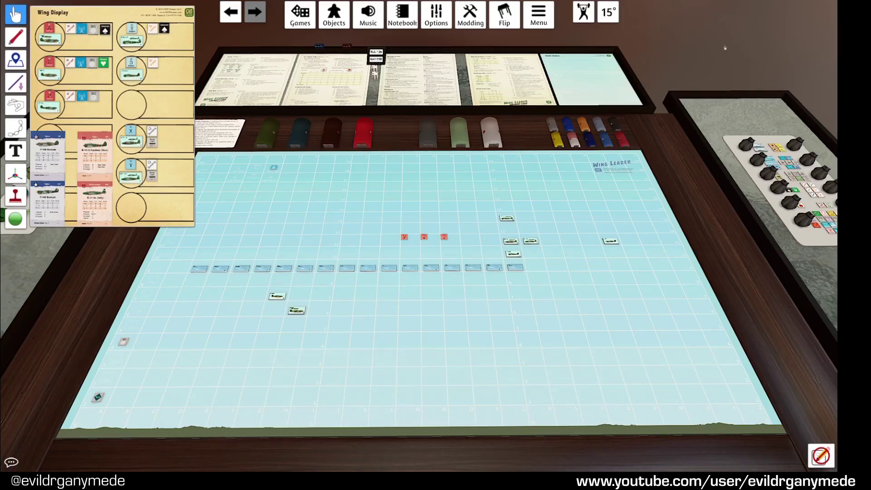
- Review the saved camera views covering the combat tables, sequence of play, Battle Display, map, marker bags and both Wing Displays
{"action": "key", "text": "1"}
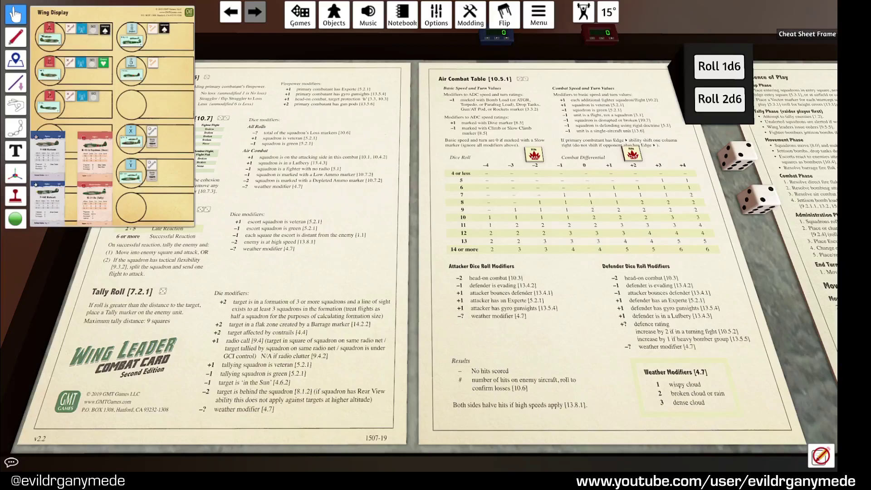
{"action": "key", "text": "2"}
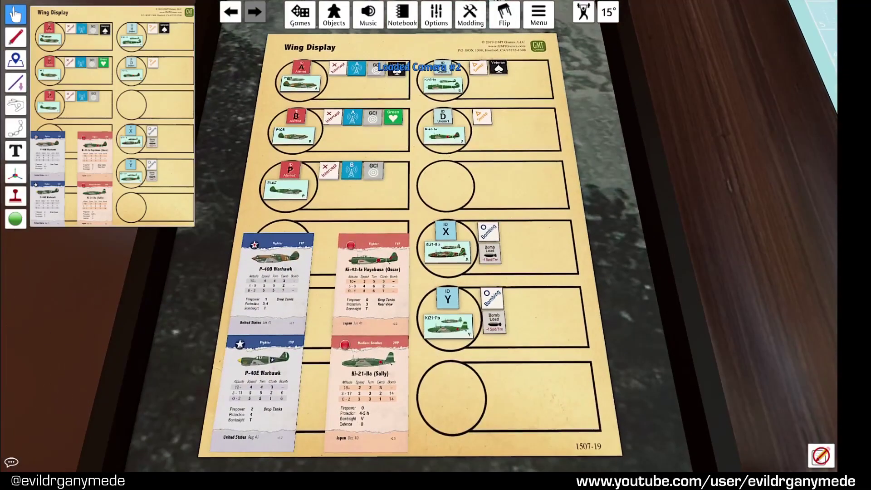
{"action": "key", "text": "3"}
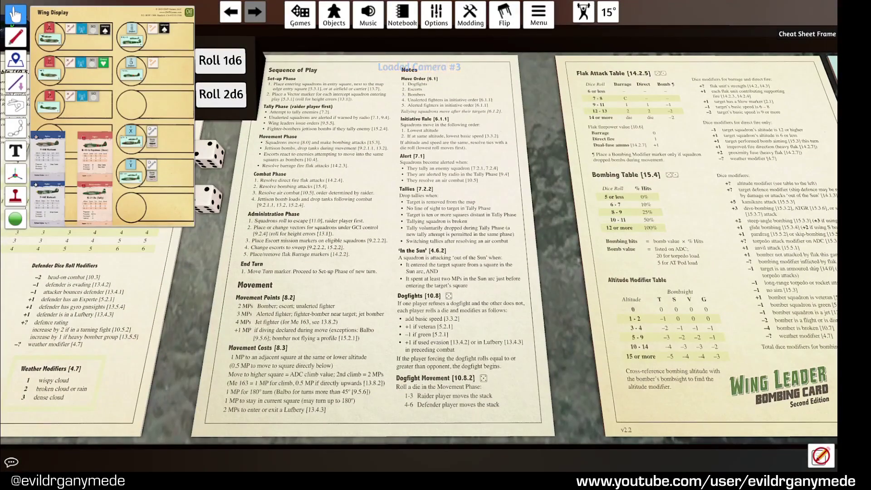
{"action": "key", "text": "4"}
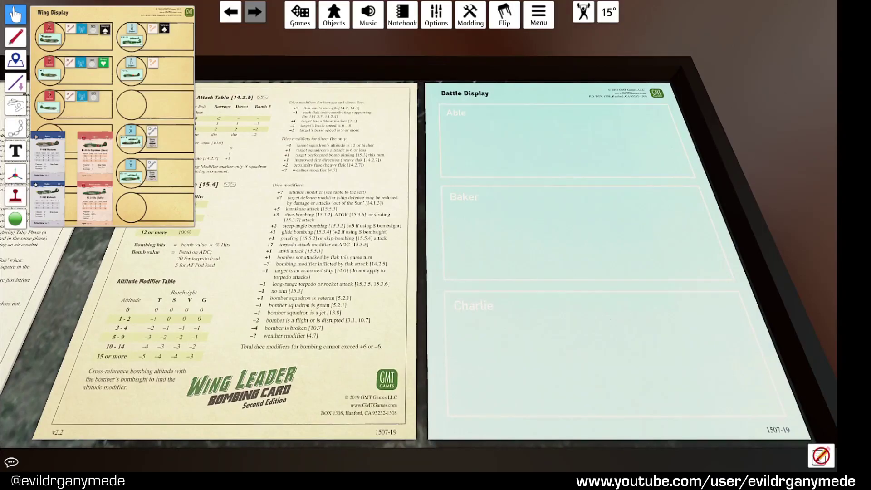
{"action": "key", "text": "5"}
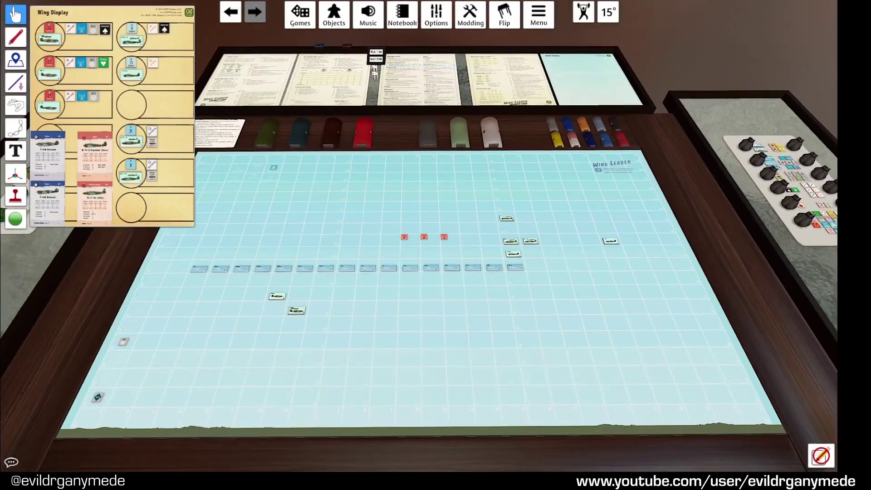
{"action": "key", "text": "6"}
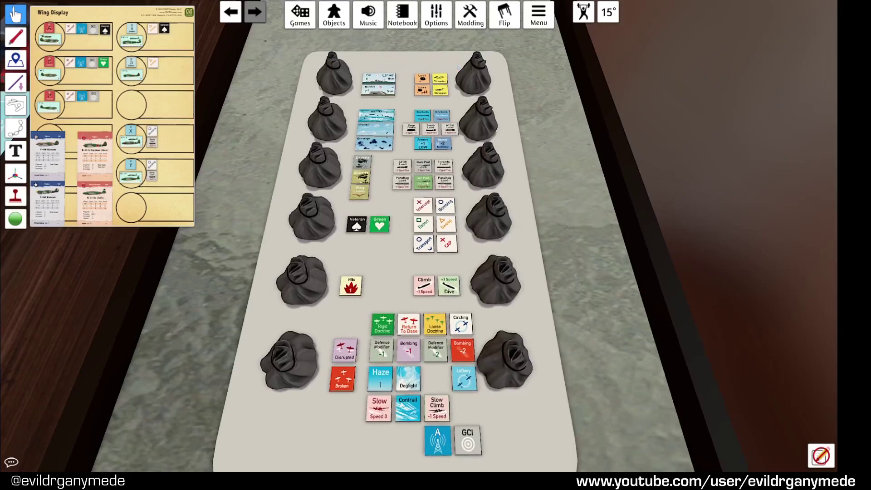
{"action": "key", "text": "7"}
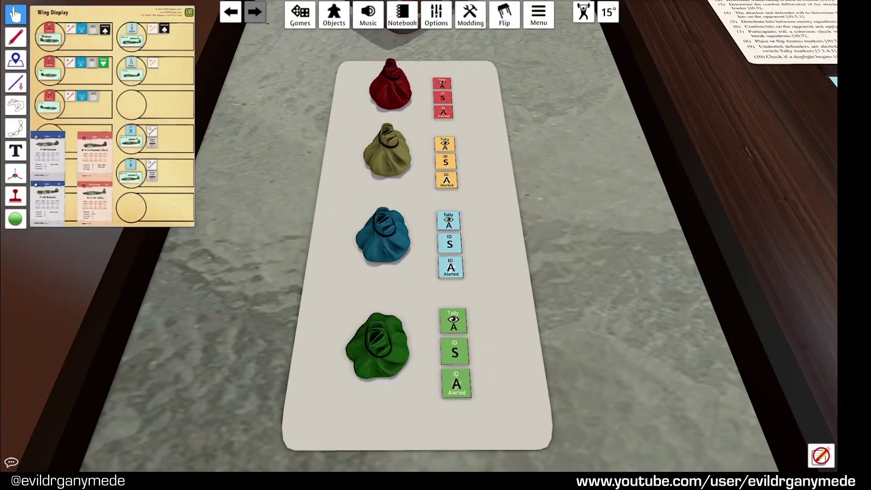
{"action": "key", "text": "8"}
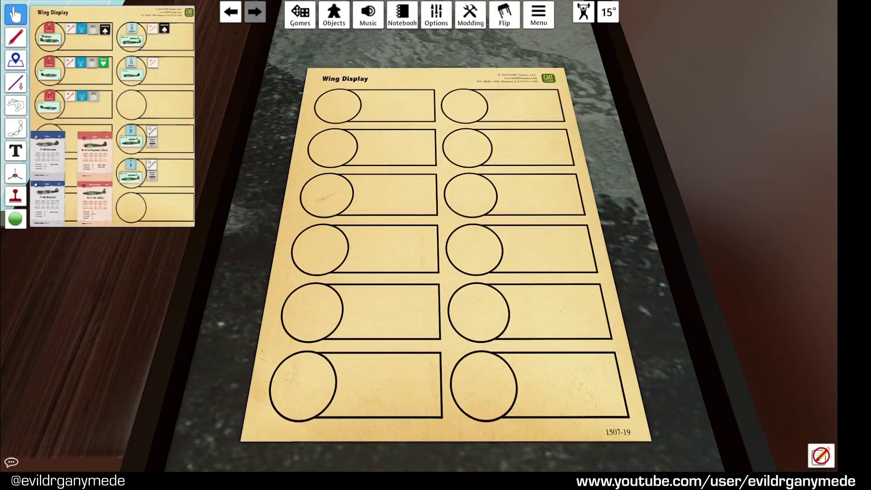
- Examine the Sequence of Play card, the map area beside the cloud row, the Air Combat Table and the dice rollers
{"action": "key", "text": "9"}
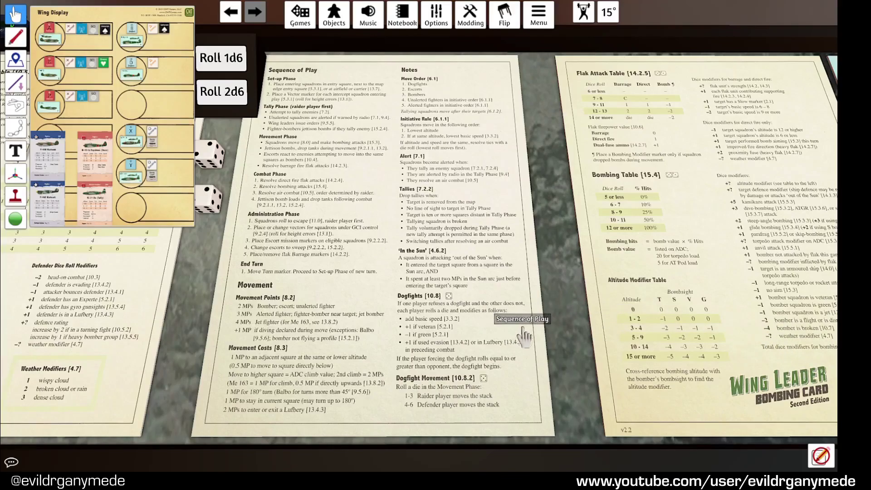
{"action": "key", "text": "s"}
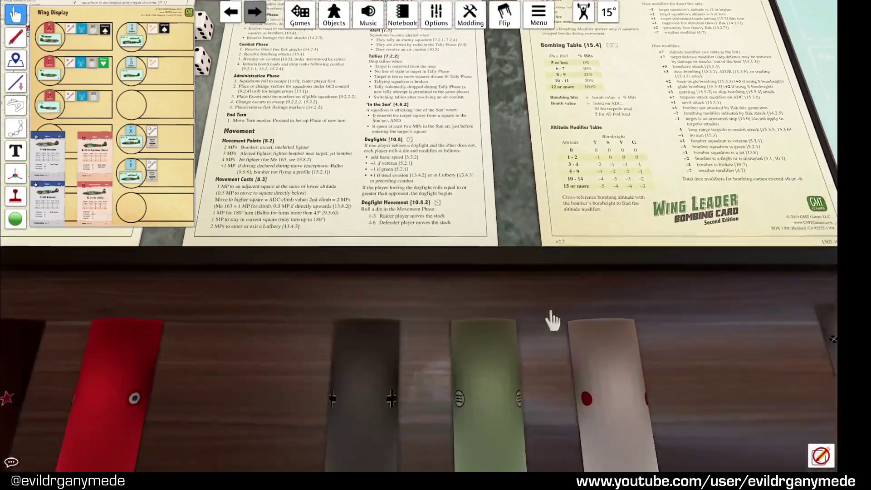
{"action": "key", "text": "s"}
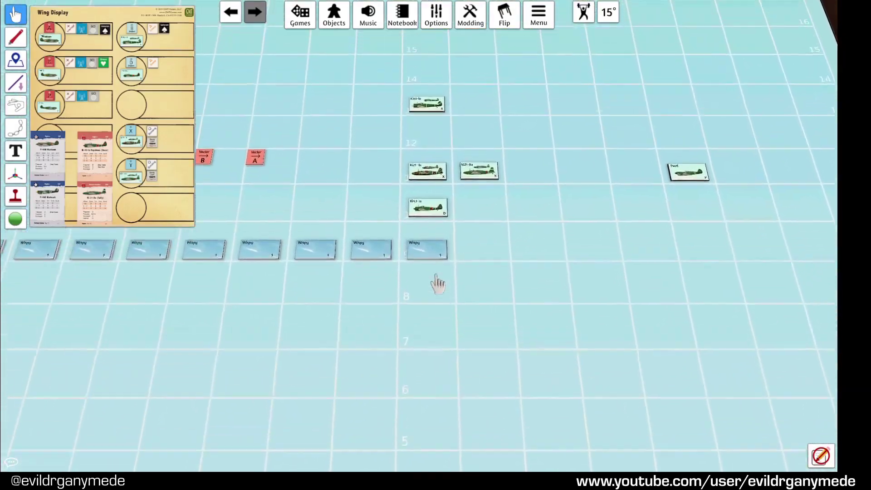
{"action": "scroll", "coordinate": [315, 432], "scroll_direction": "up", "scroll_amount": 5}
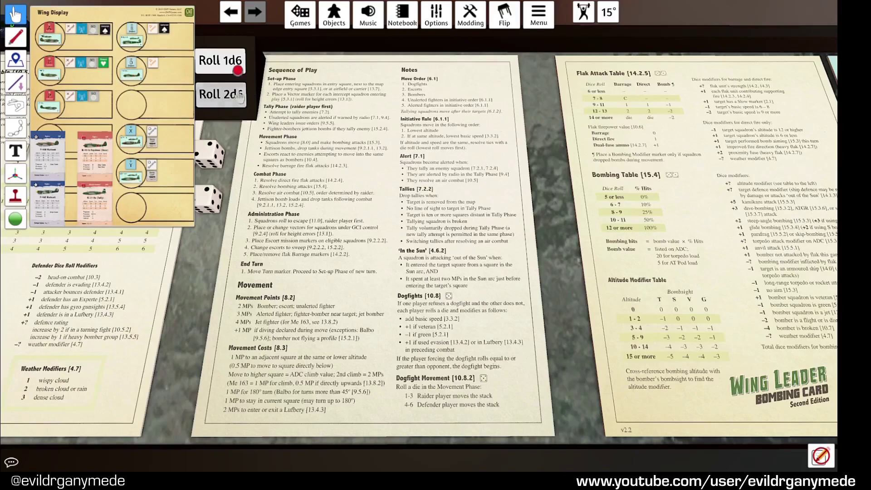
{"action": "left_click_drag", "start_coordinate": [248, 93], "coordinate": [256, 93]}
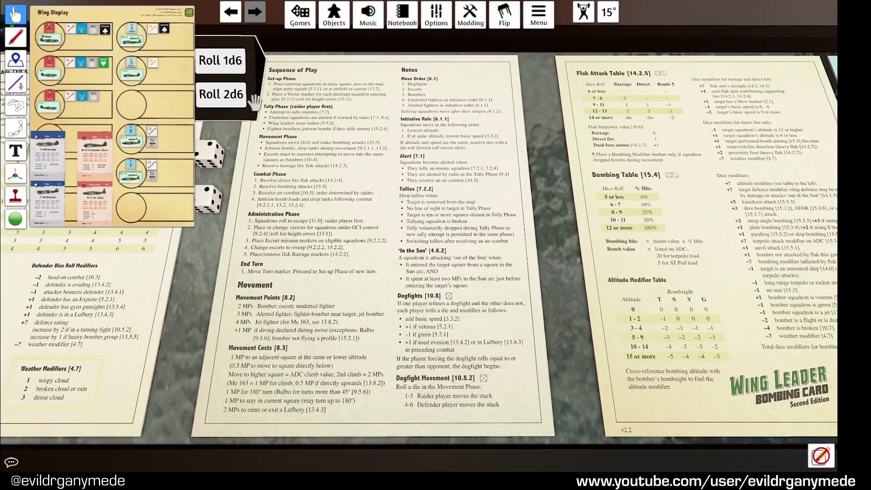
{"action": "scroll", "coordinate": [254, 101], "scroll_direction": "down", "scroll_amount": 5}
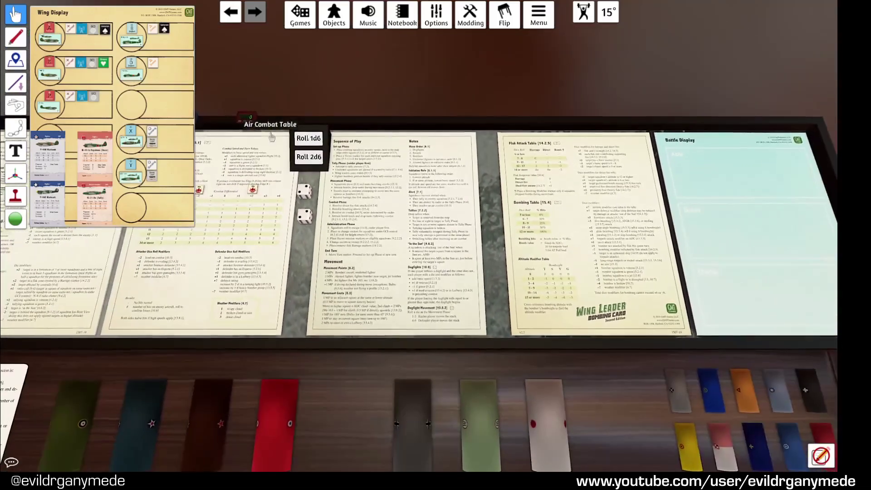
{"action": "key", "text": "a"}
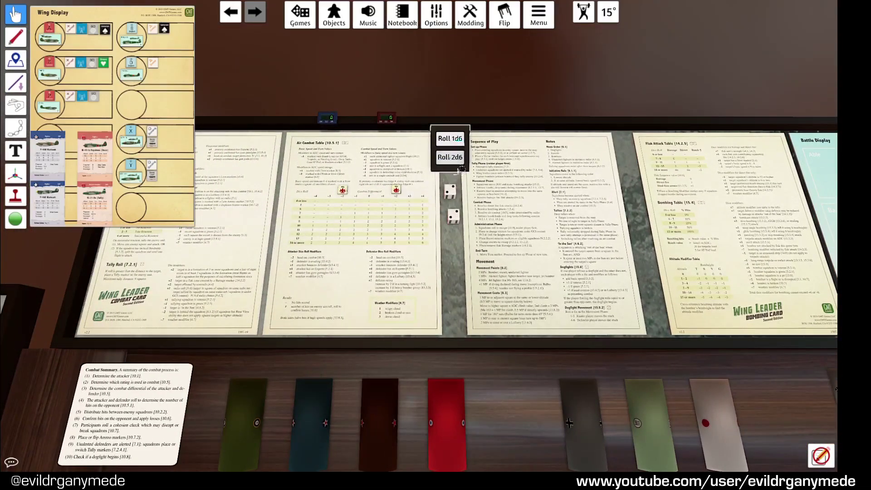
{"action": "left_click_drag", "start_coordinate": [462, 169], "coordinate": [394, 158]}
{"action": "scroll", "coordinate": [316, 194], "scroll_direction": "down", "scroll_amount": 10}
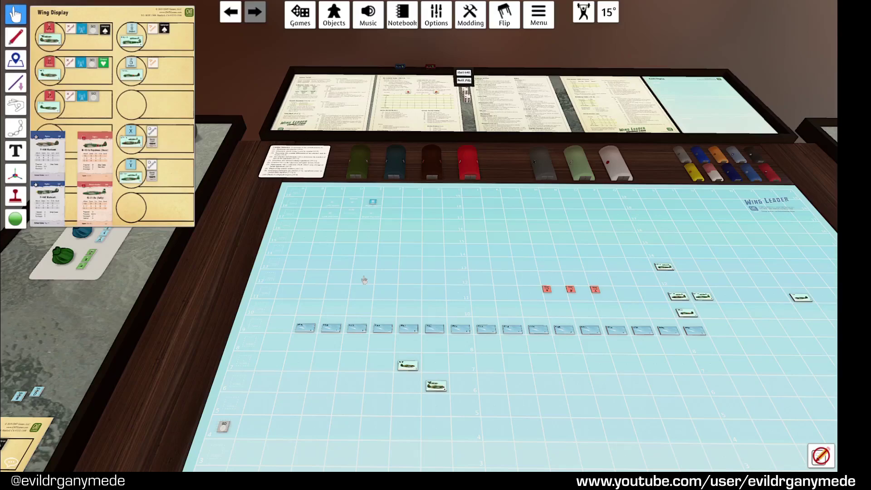
- Examine the squadrons, vector markers and wispy clouds on the map, plus the aircraft data cards on the P1 Wing Display
{"action": "key", "text": "d"}
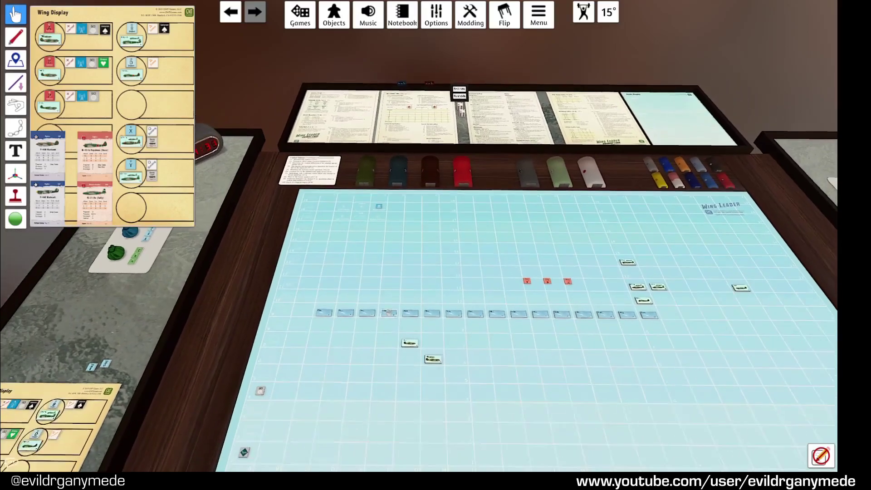
{"action": "scroll", "coordinate": [391, 306], "scroll_direction": "down", "scroll_amount": 3}
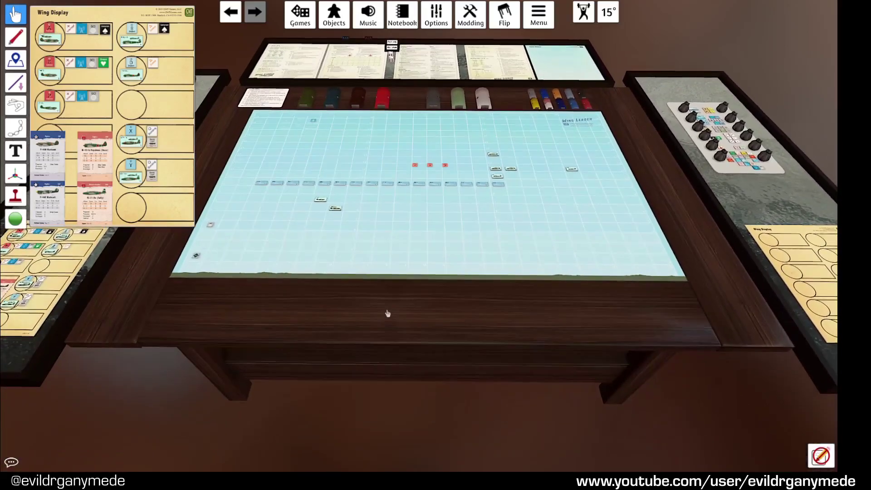
{"action": "scroll", "coordinate": [351, 300], "scroll_direction": "up", "scroll_amount": 5}
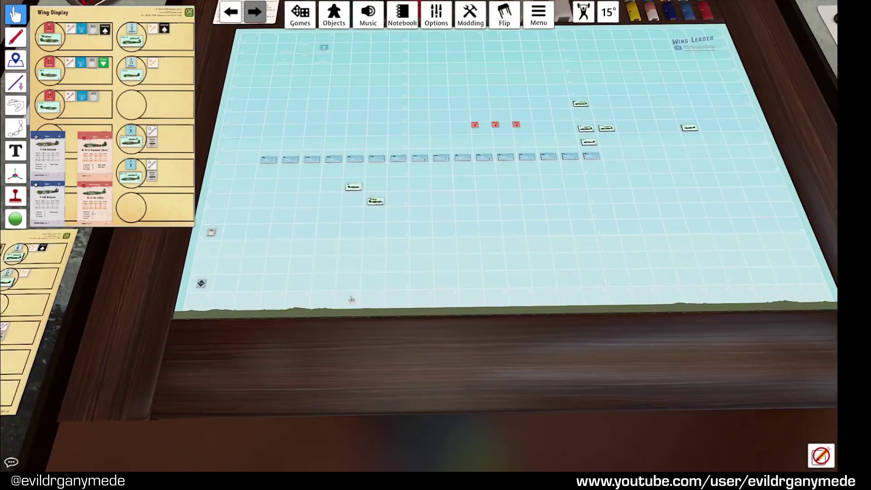
{"action": "scroll", "coordinate": [352, 300], "scroll_direction": "down", "scroll_amount": 2}
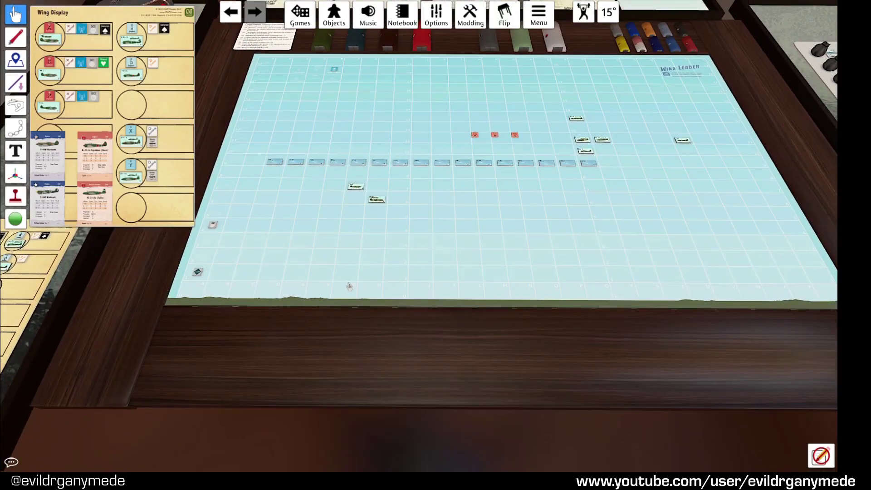
{"action": "scroll", "coordinate": [349, 287], "scroll_direction": "up", "scroll_amount": 2}
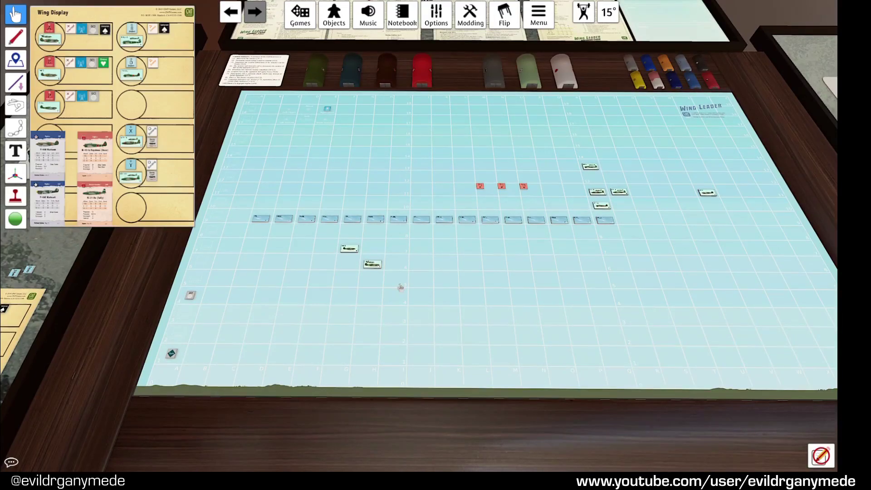
{"action": "key", "text": "d"}
{"action": "left_click_drag", "start_coordinate": [402, 192], "coordinate": [450, 187]}
{"action": "scroll", "coordinate": [400, 179], "scroll_direction": "up", "scroll_amount": 2}
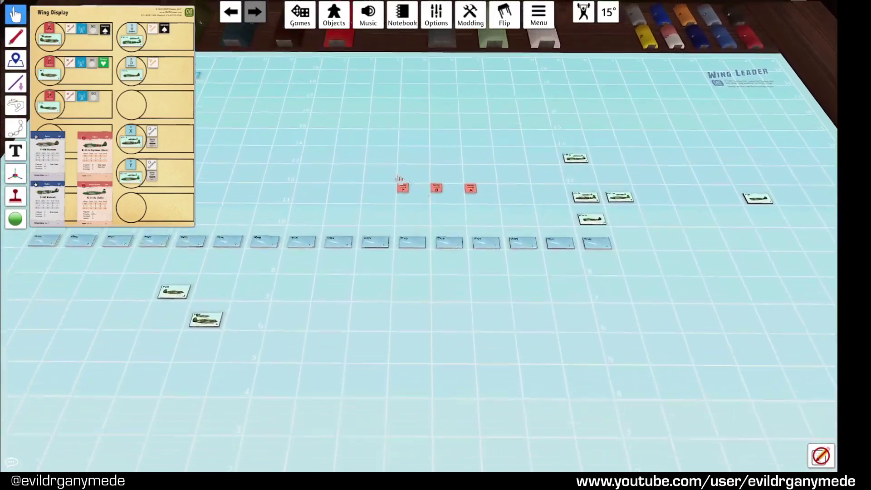
{"action": "scroll", "coordinate": [399, 179], "scroll_direction": "up", "scroll_amount": 2}
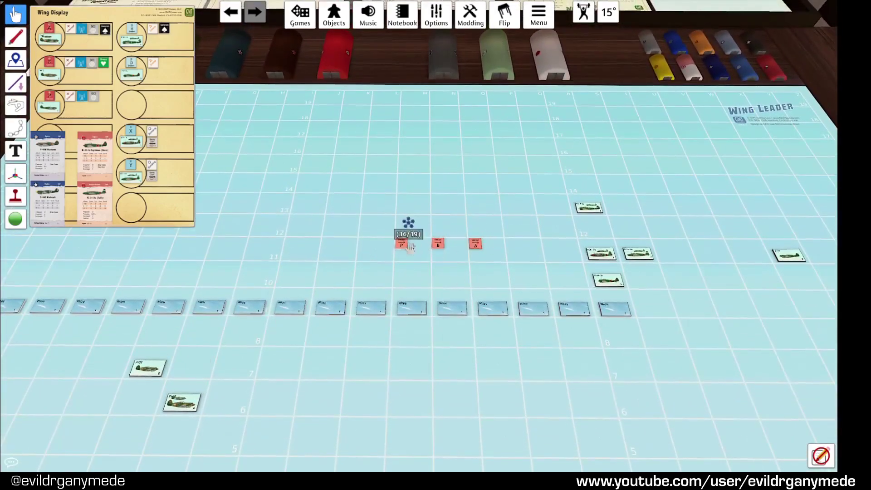
{"action": "scroll", "coordinate": [463, 259], "scroll_direction": "down", "scroll_amount": 2}
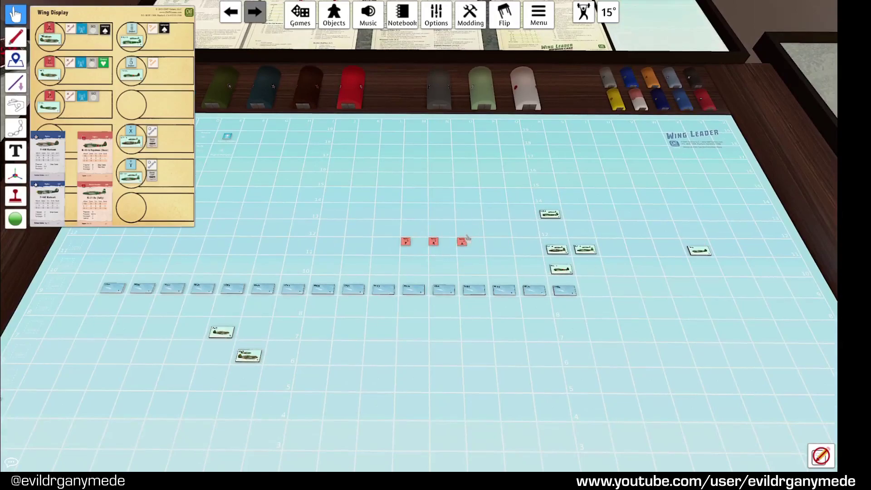
{"action": "scroll", "coordinate": [467, 238], "scroll_direction": "down", "scroll_amount": 3}
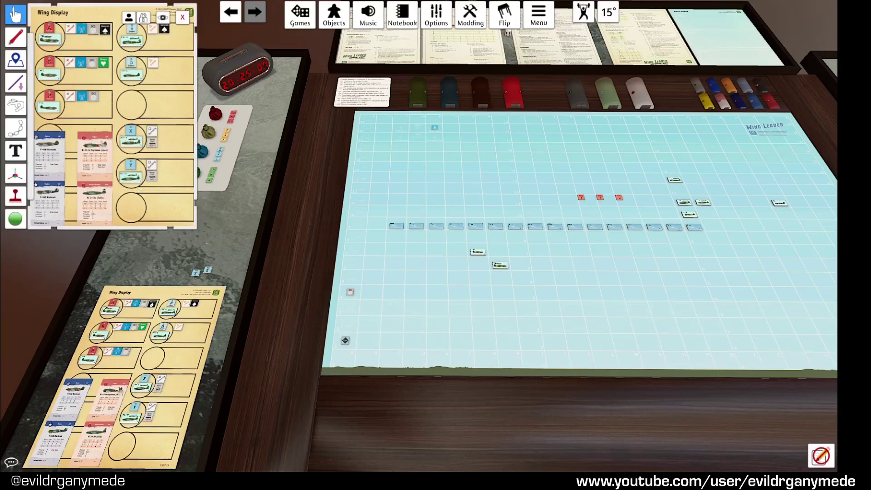
{"action": "key", "text": "2"}
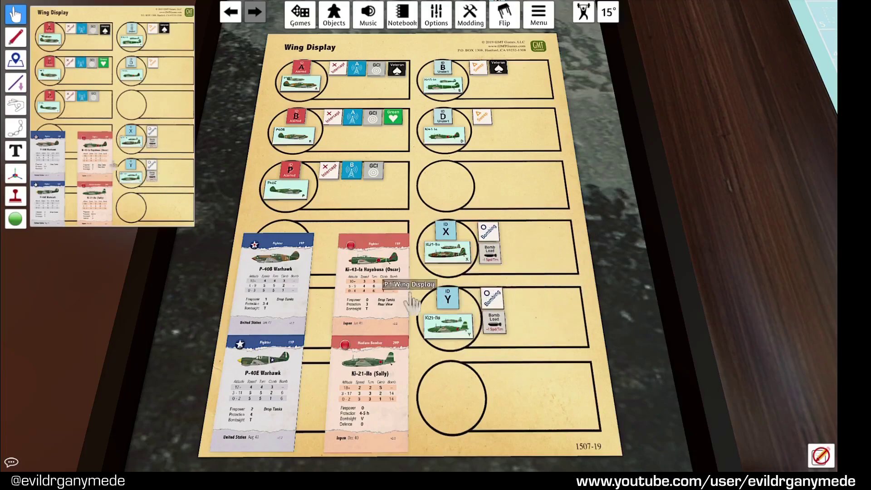
{"action": "scroll", "coordinate": [331, 338], "scroll_direction": "down", "scroll_amount": 10}
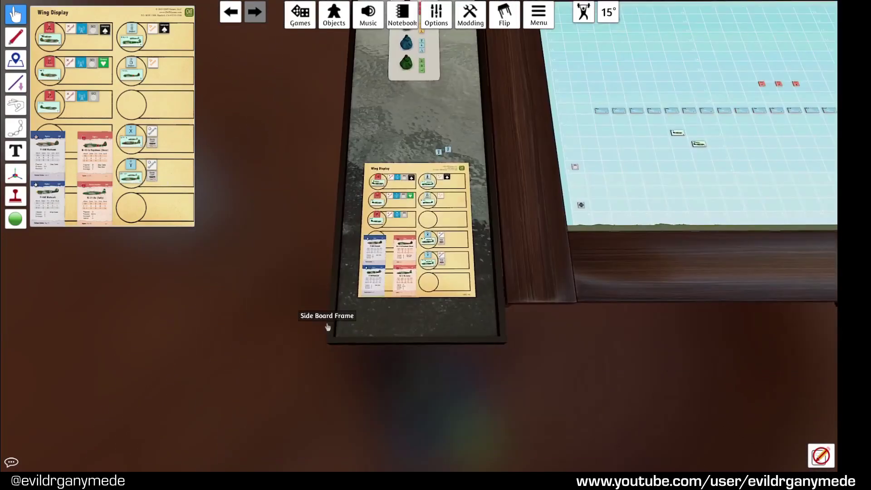
{"action": "key", "text": "1"}
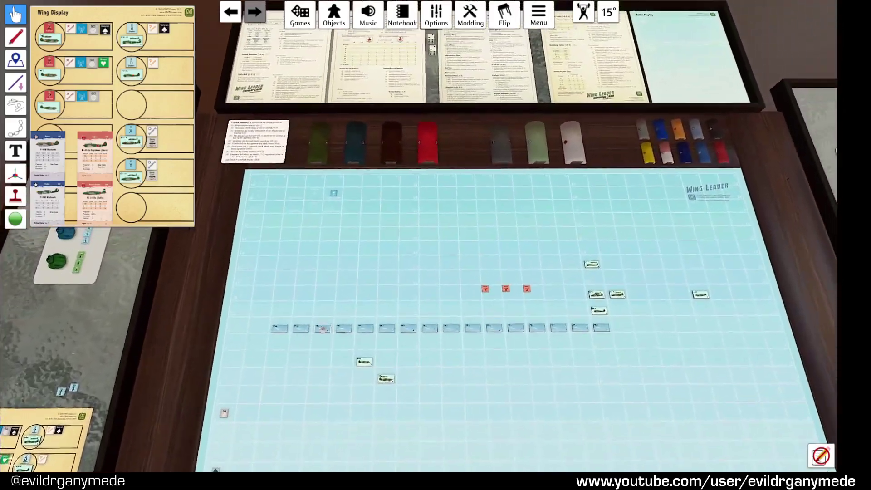
- Try the Ki43-Ia squadron D counter against the wispy cloud row below and return it to its altitude 10 square
{"action": "scroll", "coordinate": [335, 390], "scroll_direction": "up", "scroll_amount": 5}
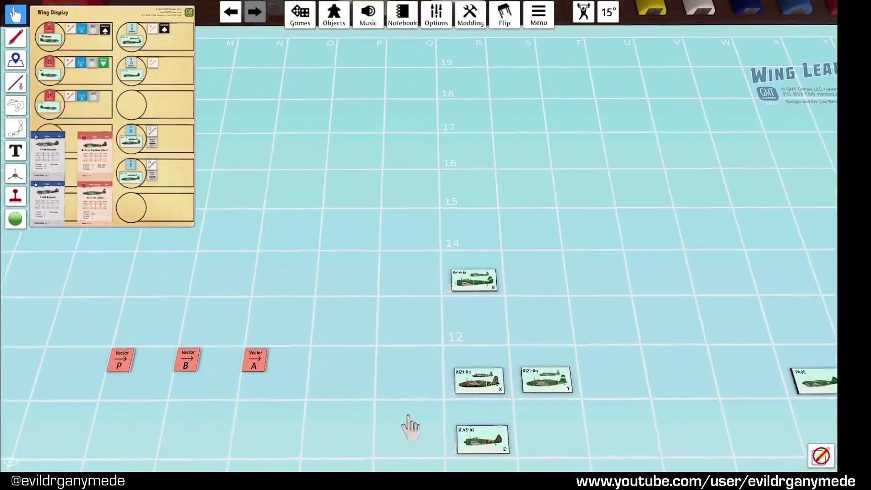
{"action": "key", "text": "d"}
{"action": "key", "text": "w"}
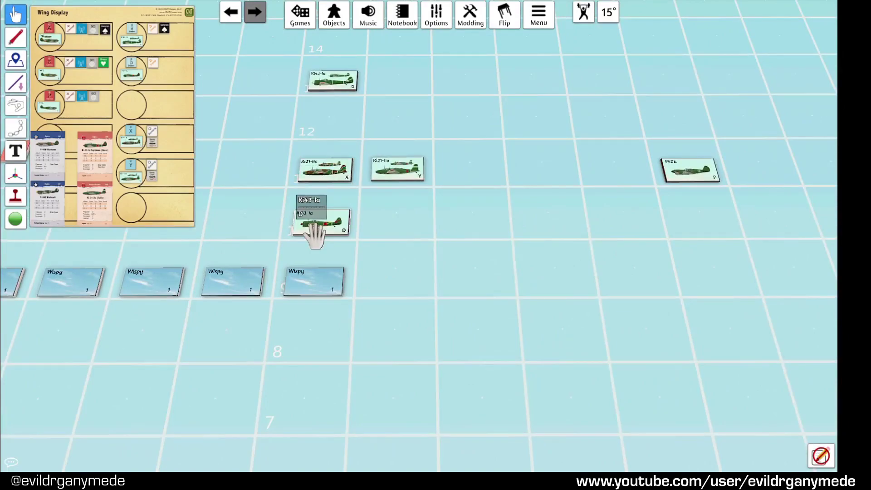
{"action": "left_click_drag", "start_coordinate": [321, 238], "coordinate": [308, 267]}
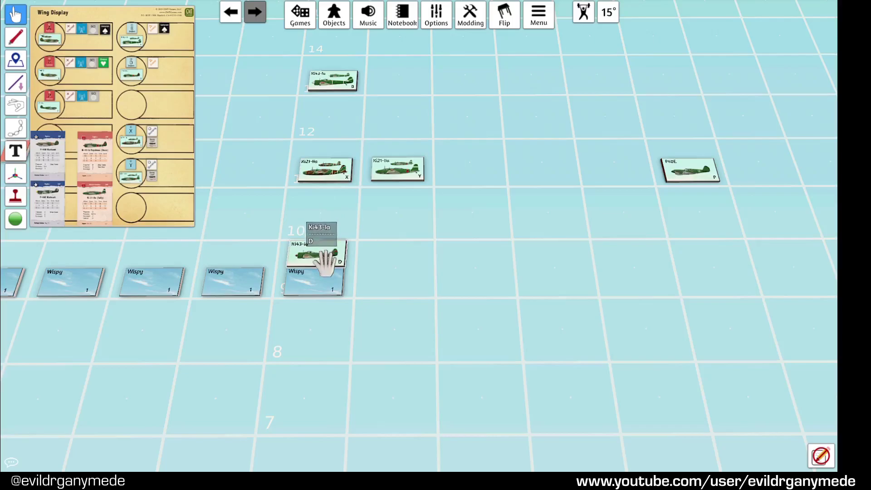
{"action": "left_click_drag", "start_coordinate": [326, 264], "coordinate": [327, 219]}
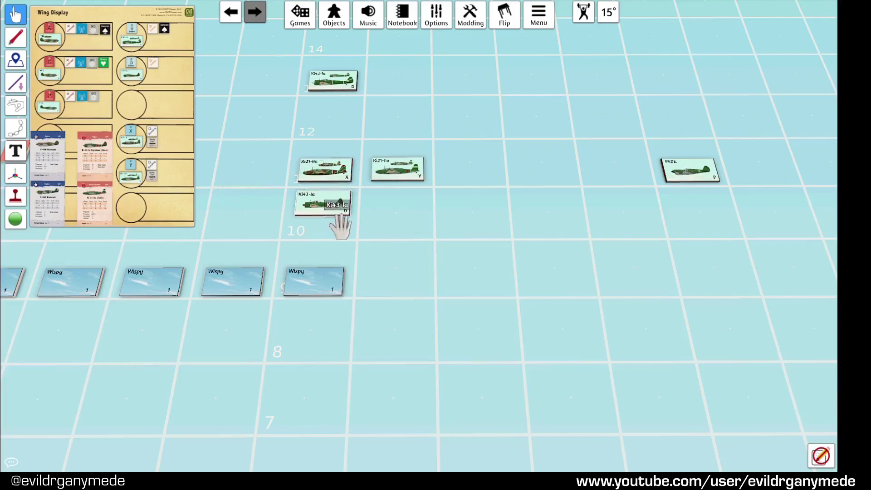
{"action": "left_click_drag", "start_coordinate": [331, 212], "coordinate": [331, 248]}
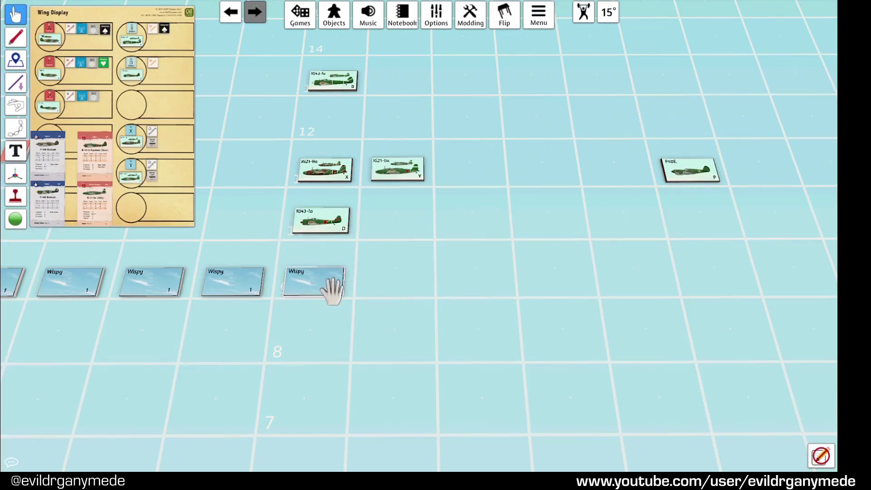
- Look over the eastern half of the map and restore the saved overview of the whole map
{"action": "scroll", "coordinate": [338, 277], "scroll_direction": "down", "scroll_amount": 5}
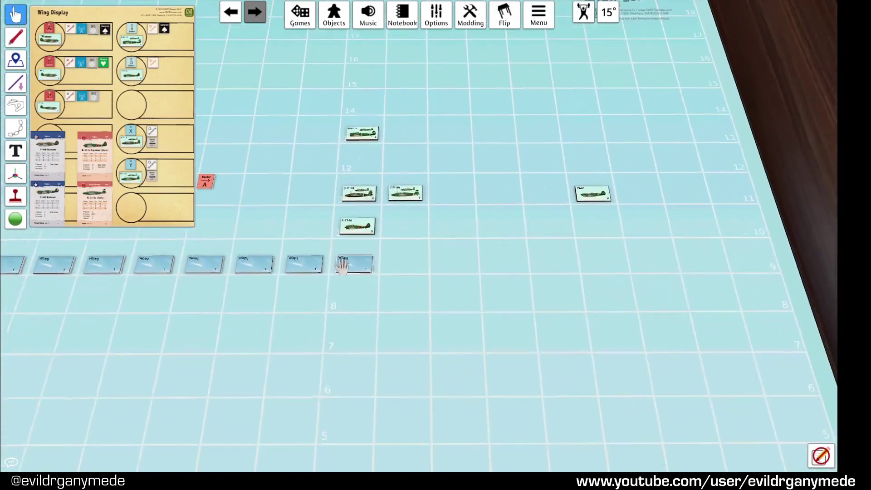
{"action": "scroll", "coordinate": [340, 266], "scroll_direction": "down", "scroll_amount": 3}
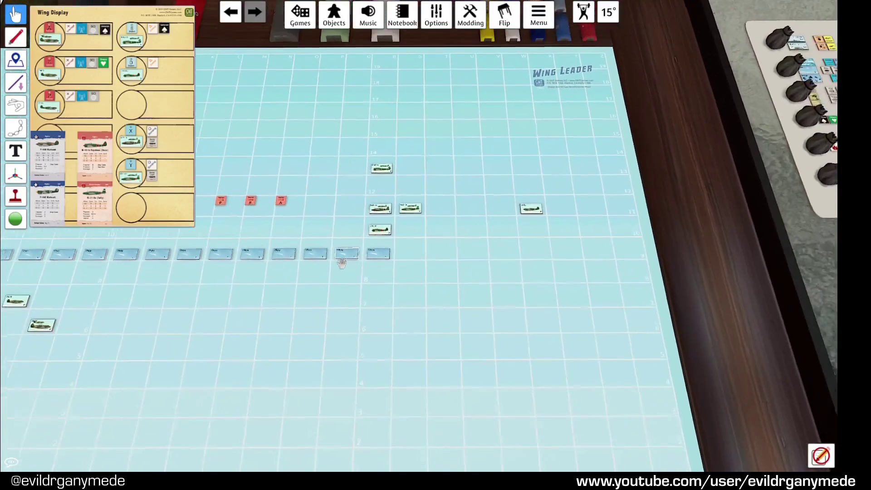
{"action": "scroll", "coordinate": [341, 262], "scroll_direction": "down", "scroll_amount": 2}
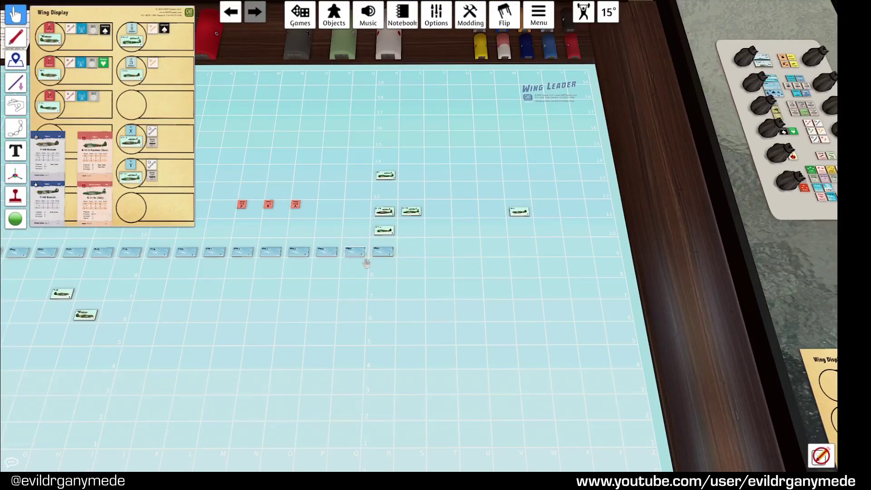
{"action": "scroll", "coordinate": [462, 257], "scroll_direction": "down", "scroll_amount": 1}
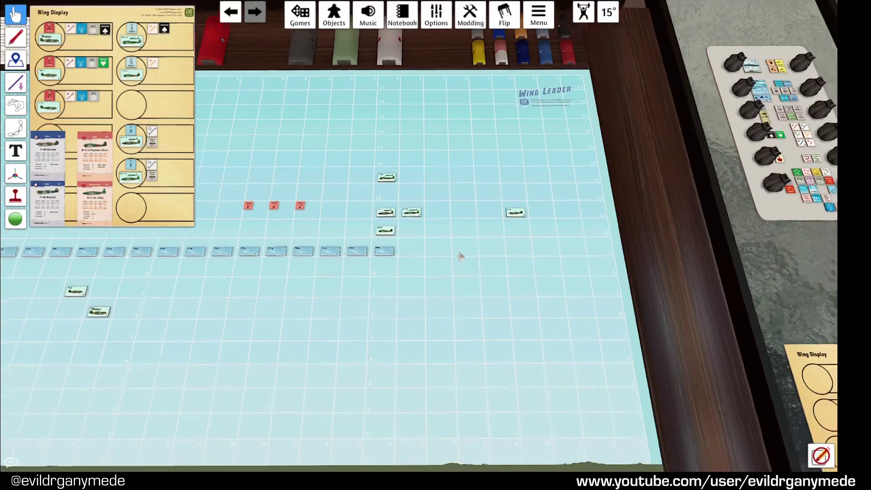
{"action": "scroll", "coordinate": [461, 256], "scroll_direction": "down", "scroll_amount": 3}
{"action": "key", "text": "a"}
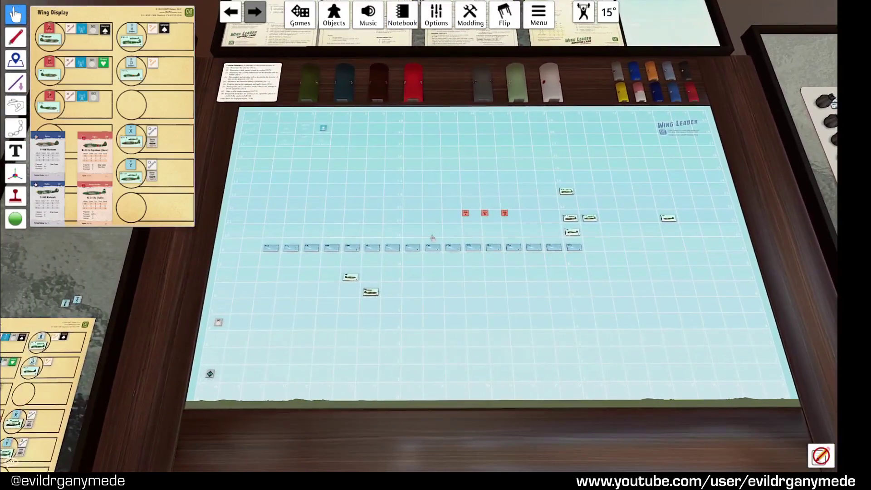
{"action": "key", "text": "5"}
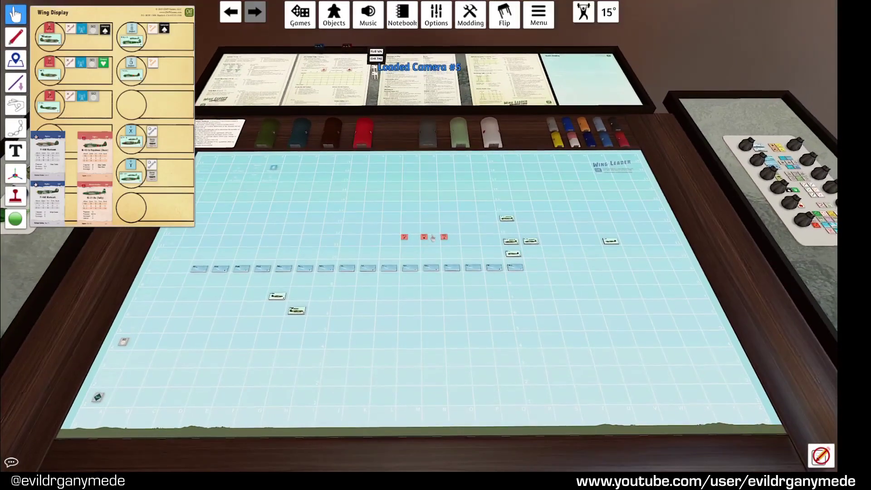